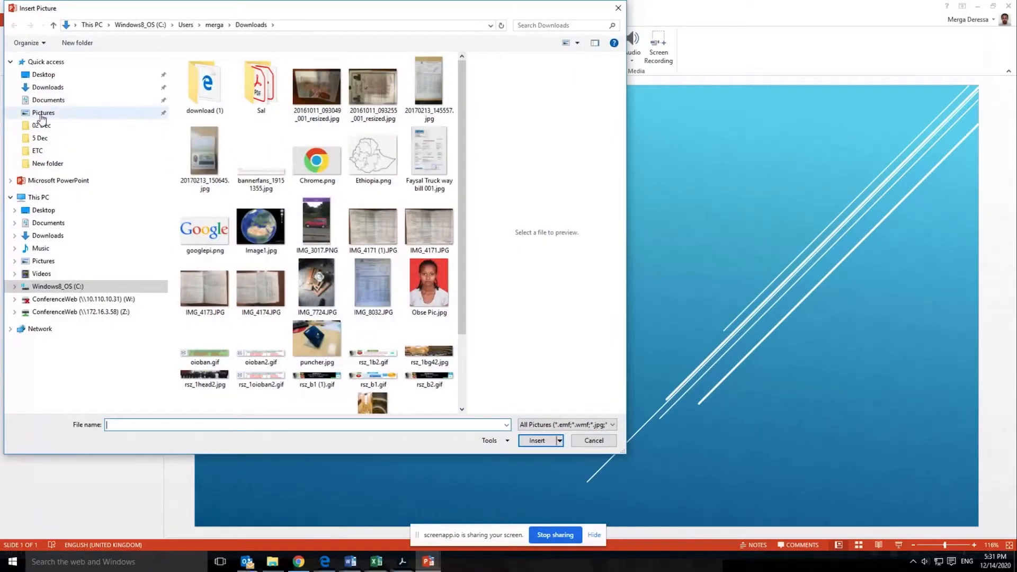
Insert puncher.jpg from the Downloads folder and enlarge it to about 5.12" high by 6.82" wide.
left_click(47, 87)
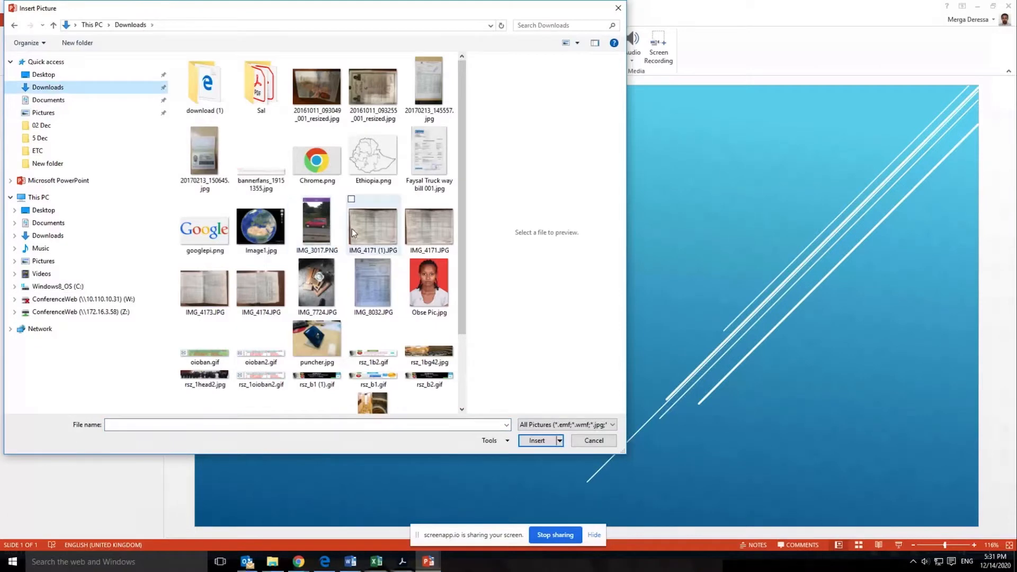
scroll(333, 235, "down", 2)
left_click(319, 238)
double_click(318, 238)
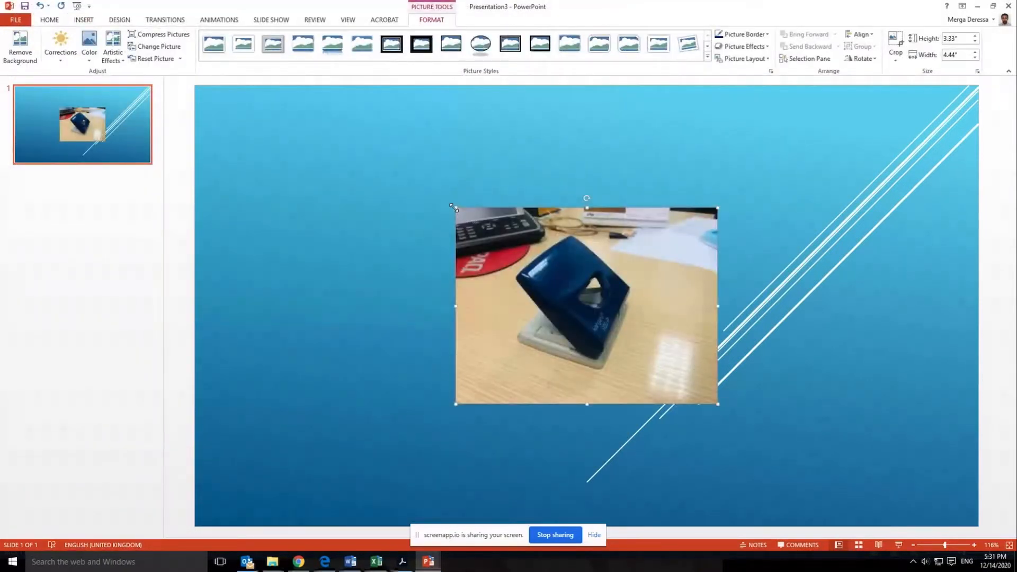
left_click_drag(454, 208, 389, 158)
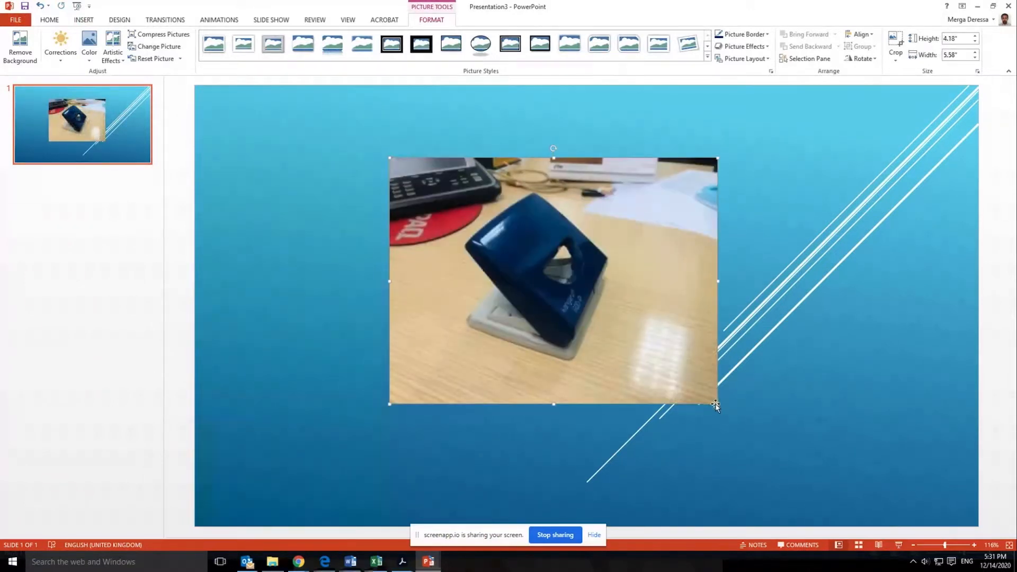
left_click_drag(718, 404, 791, 459)
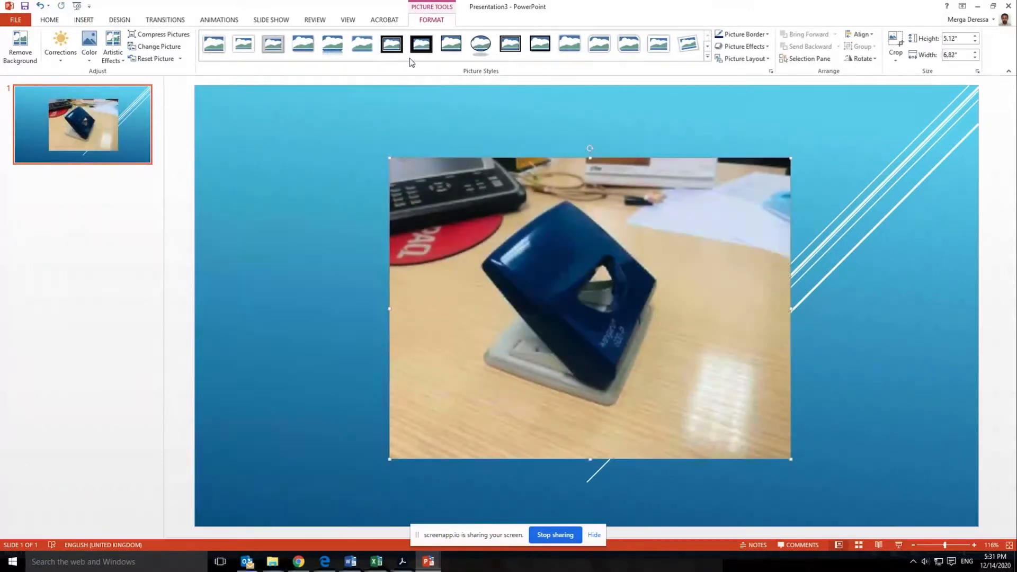
Remove the puncher picture's background, marking the shiny highlight to keep and tightening the selection frame around the puncher.
left_click(20, 56)
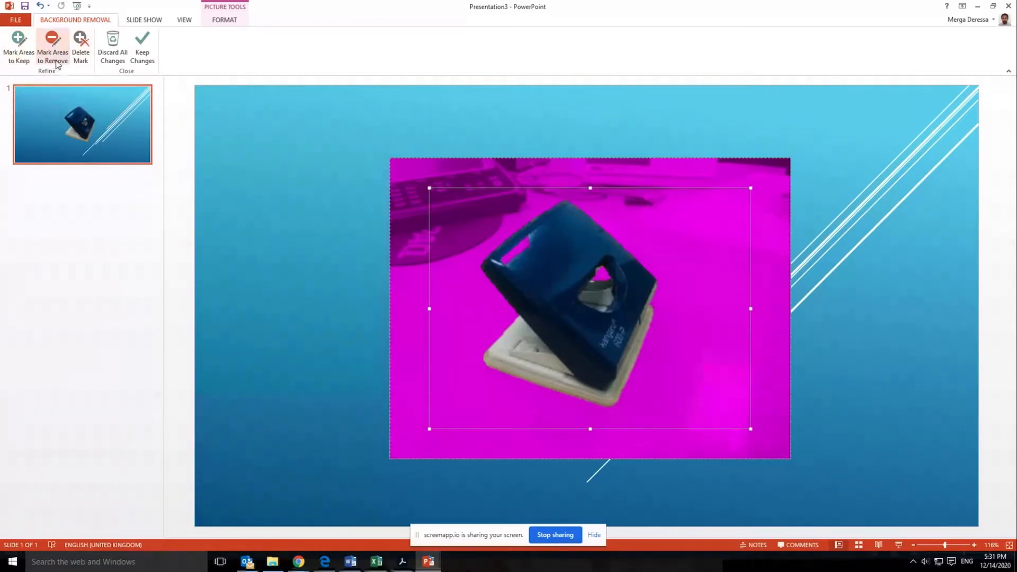
left_click(20, 46)
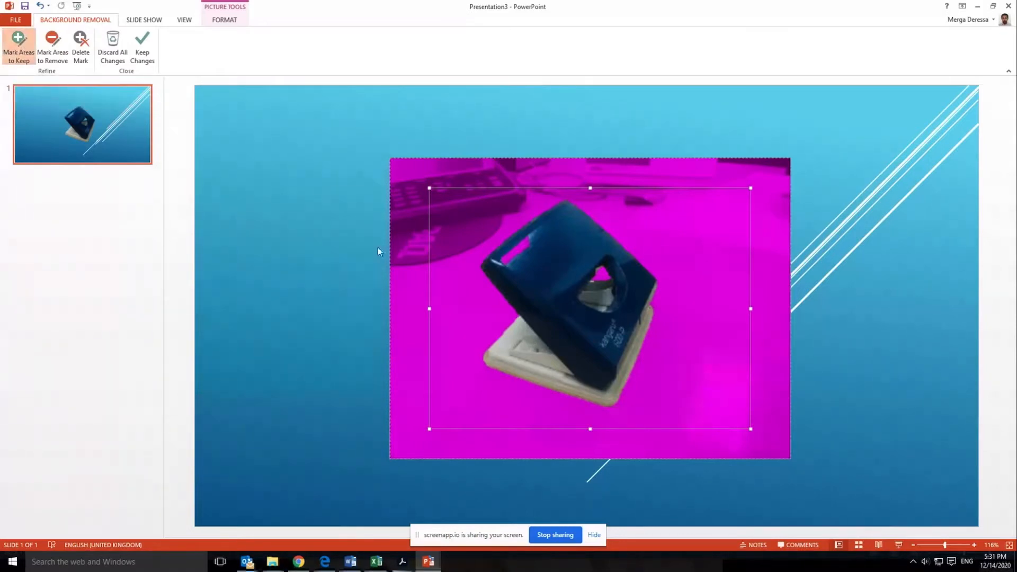
left_click_drag(505, 258, 512, 256)
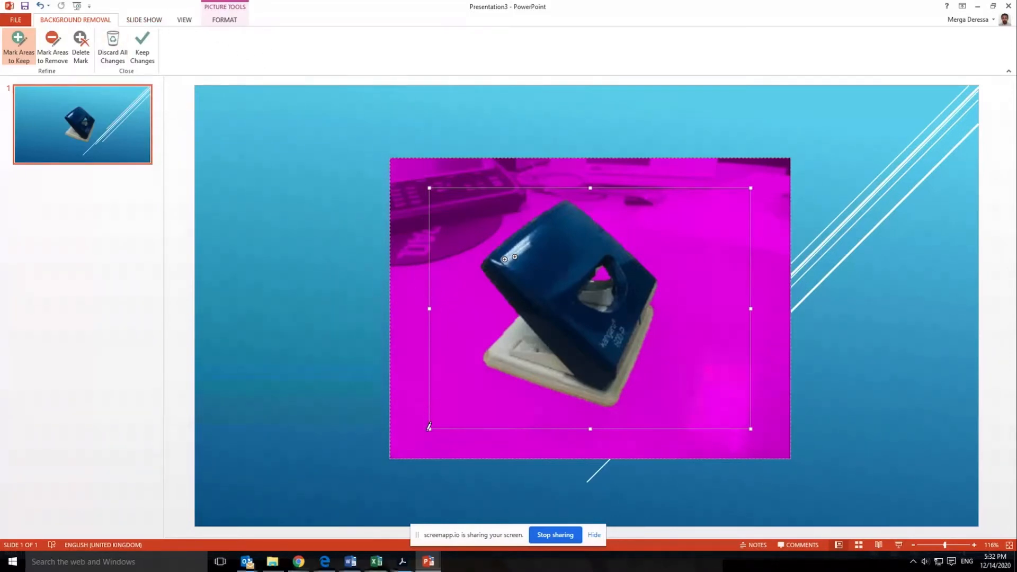
left_click_drag(429, 429, 463, 410)
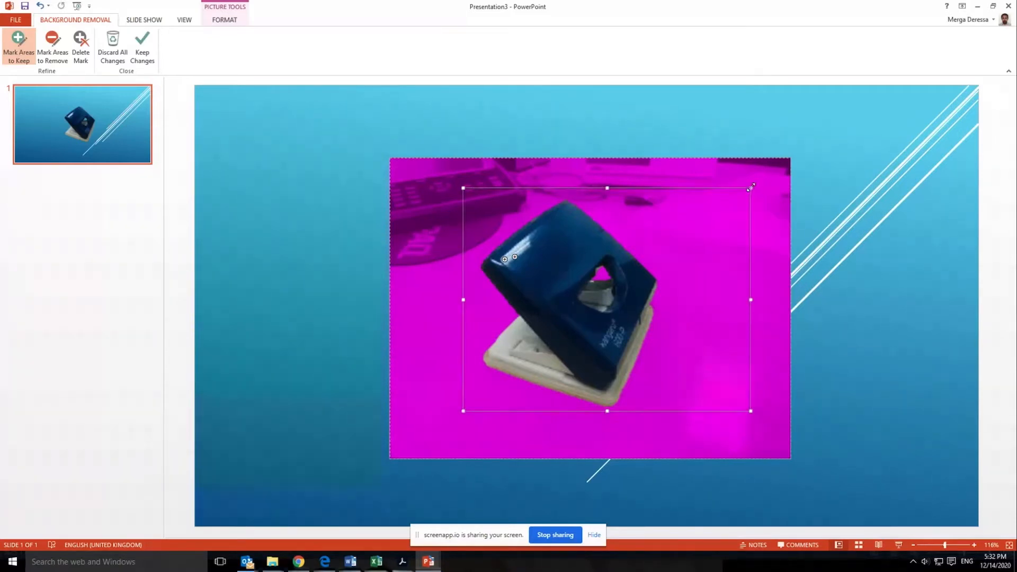
left_click_drag(750, 190, 700, 193)
left_click(910, 343)
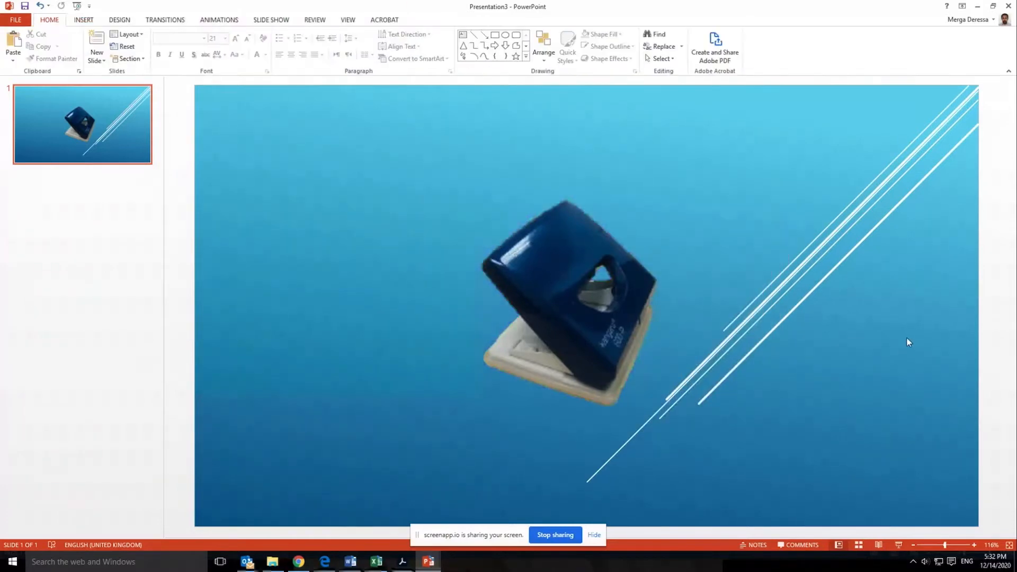
Move the puncher towards the slide's upper left and crop its empty margins to about 4.01" high by 4.03" wide.
left_click_drag(547, 349, 480, 315)
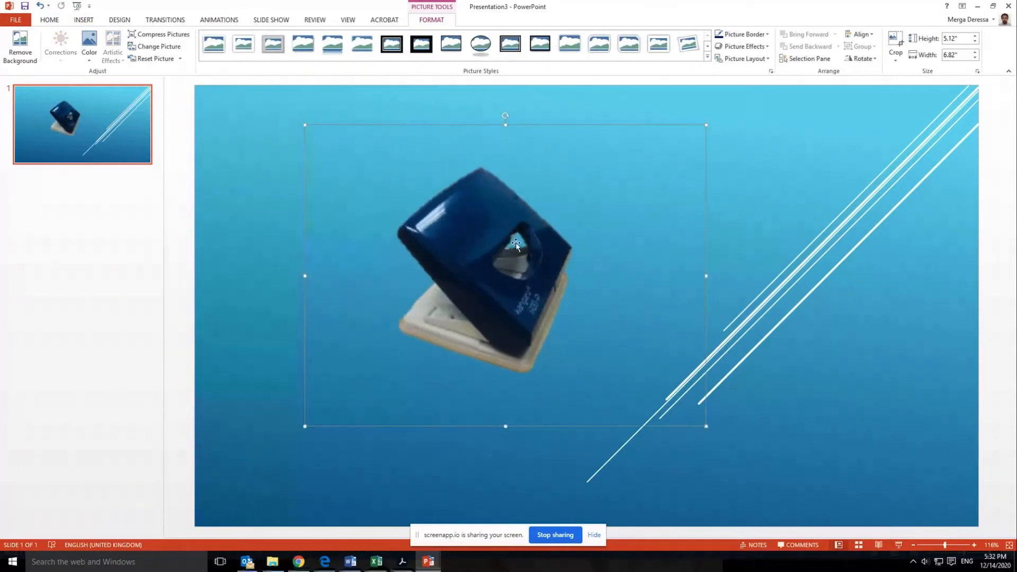
left_click_drag(487, 311, 468, 286)
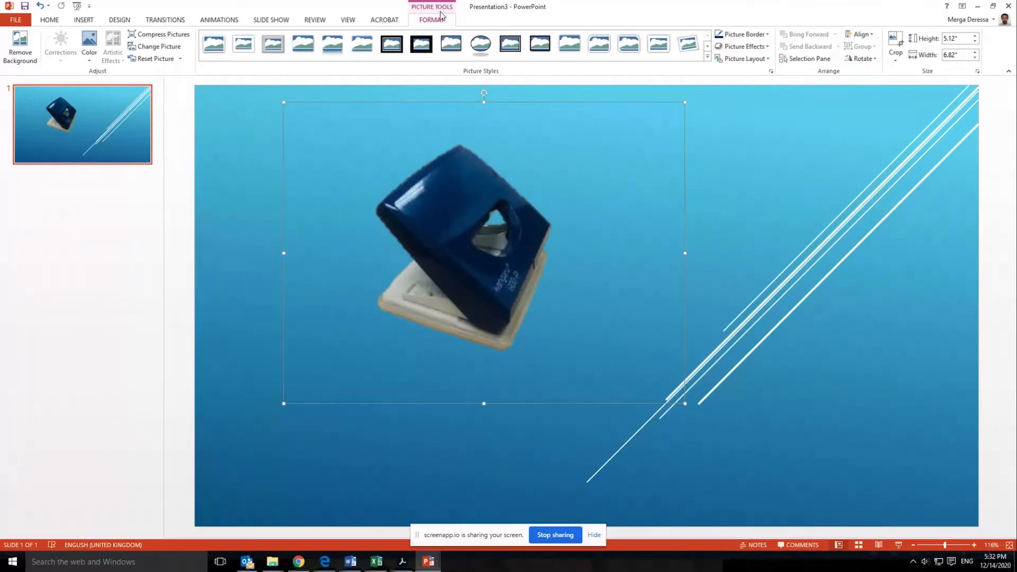
left_click(900, 54)
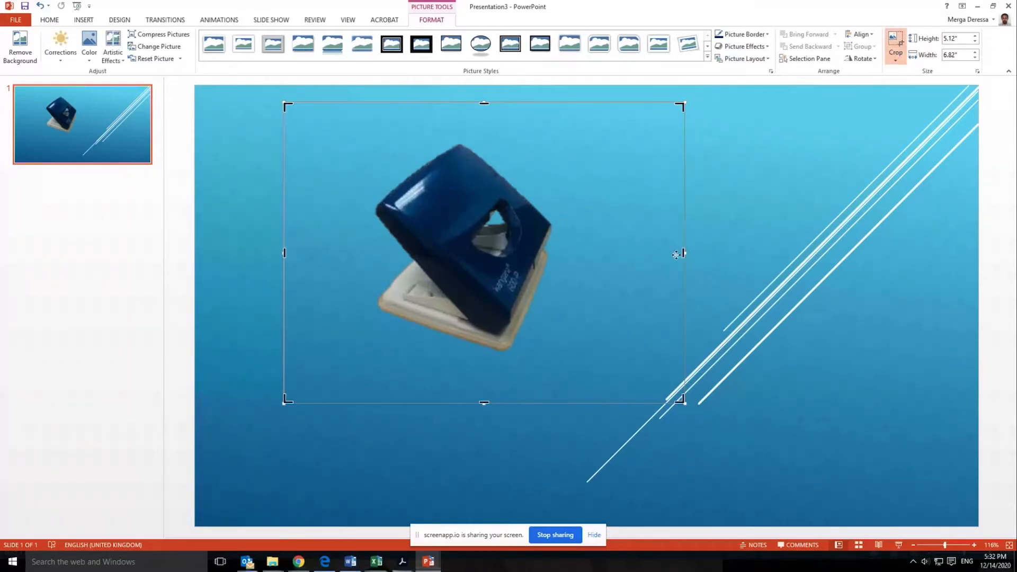
left_click_drag(683, 254, 575, 254)
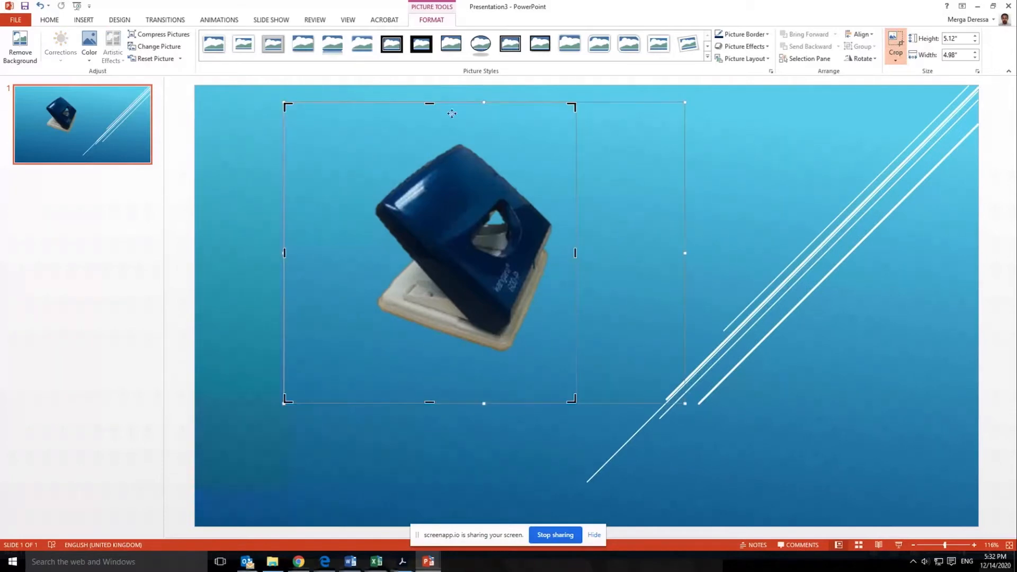
left_click_drag(429, 102, 429, 137)
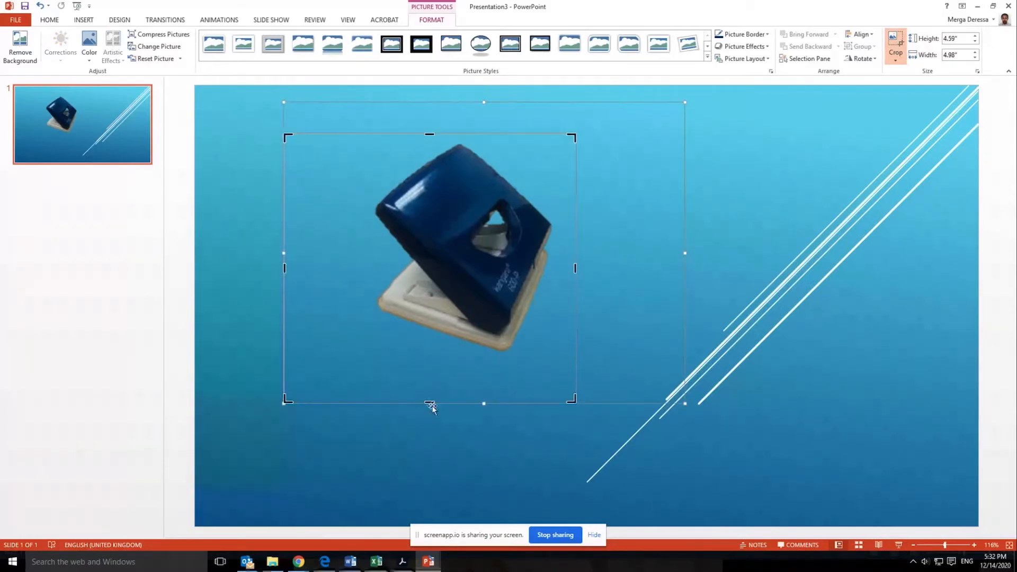
left_click_drag(429, 403, 429, 367)
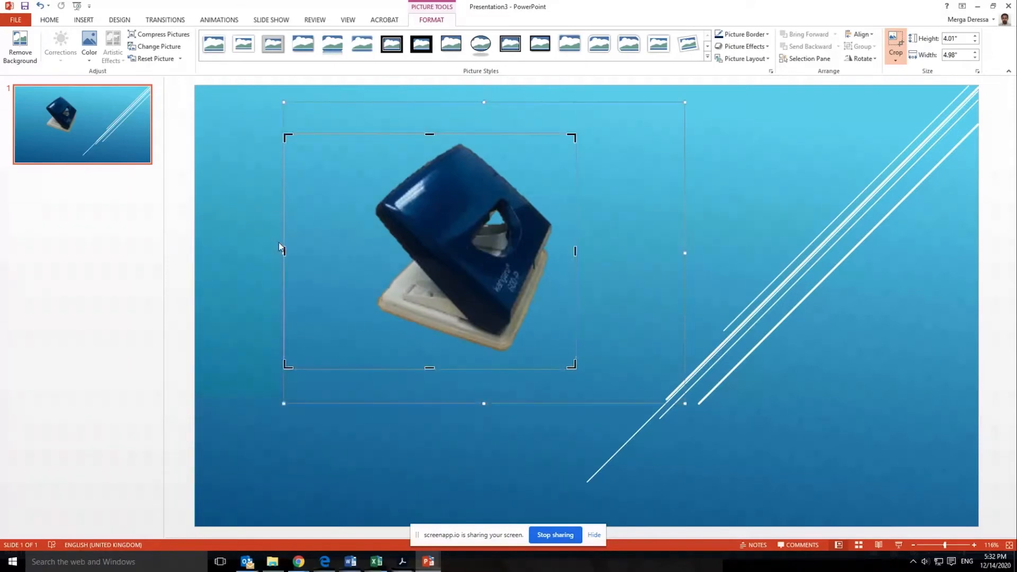
left_click_drag(286, 254, 341, 263)
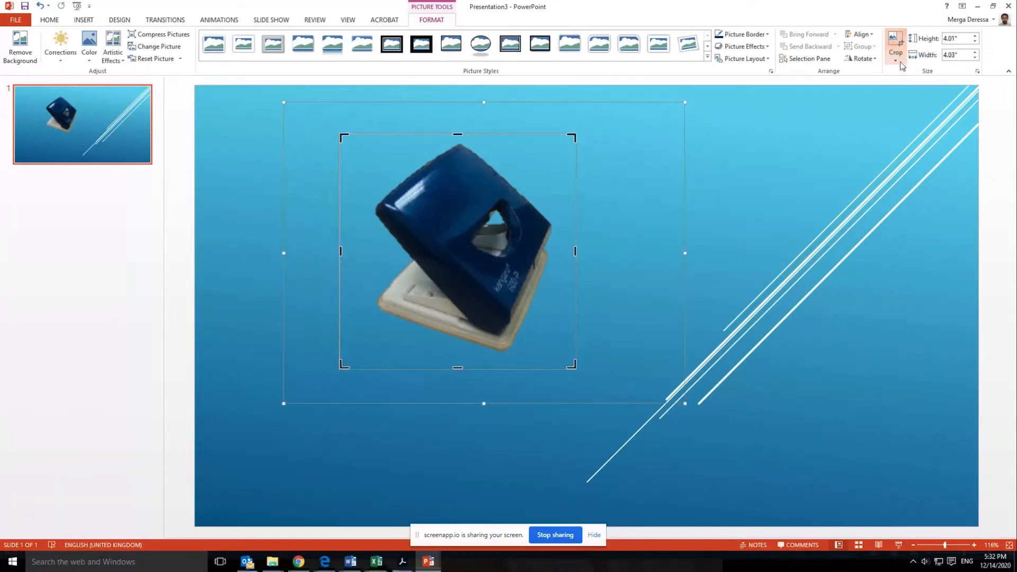
left_click(895, 47)
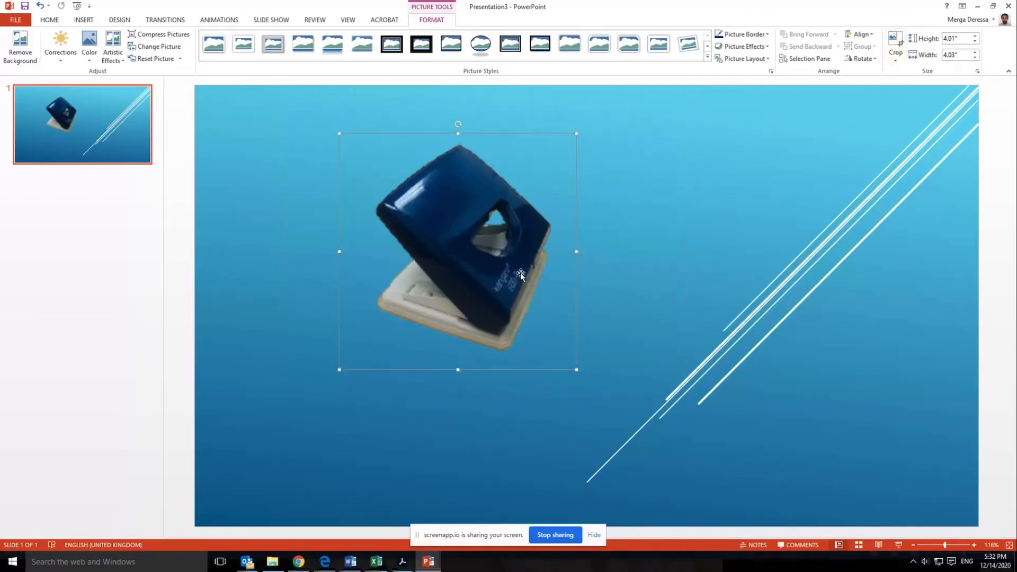
Save the cropped puncher as a PNG picture named Puncher in the Pictures folder.
right_click(507, 261)
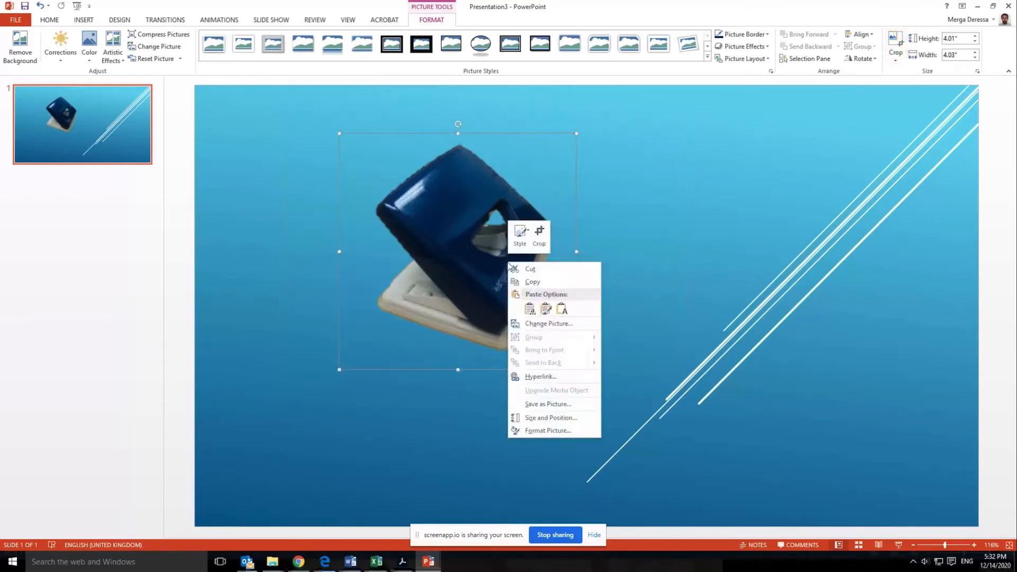
left_click(557, 406)
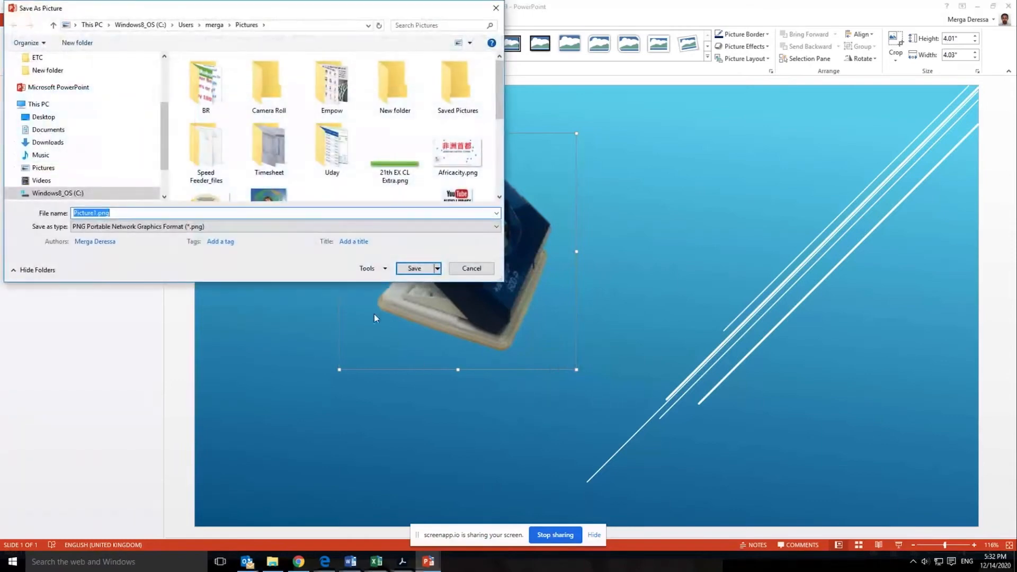
left_click(95, 213)
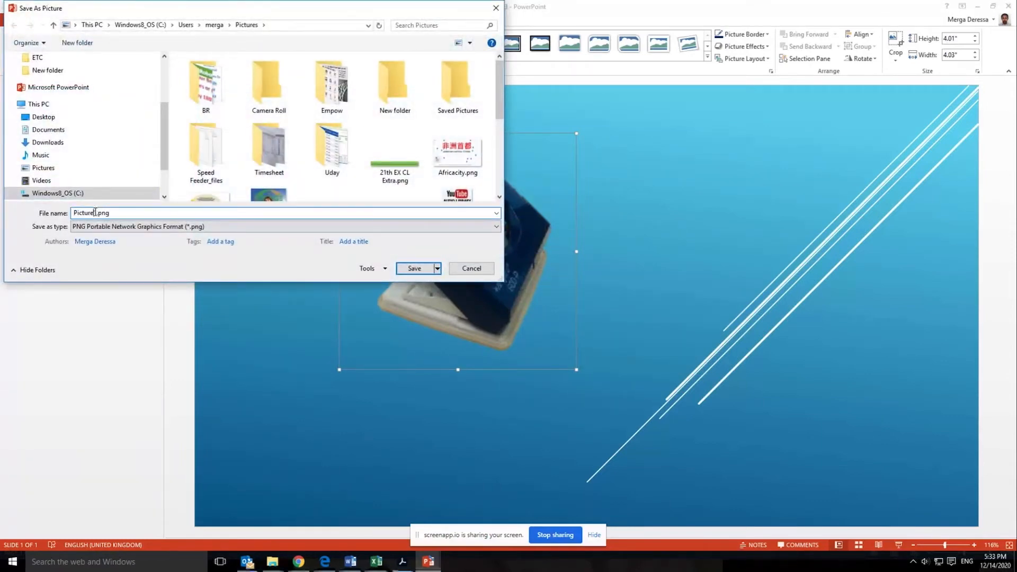
left_click_drag(96, 213, 62, 211)
type("P")
left_click(414, 267)
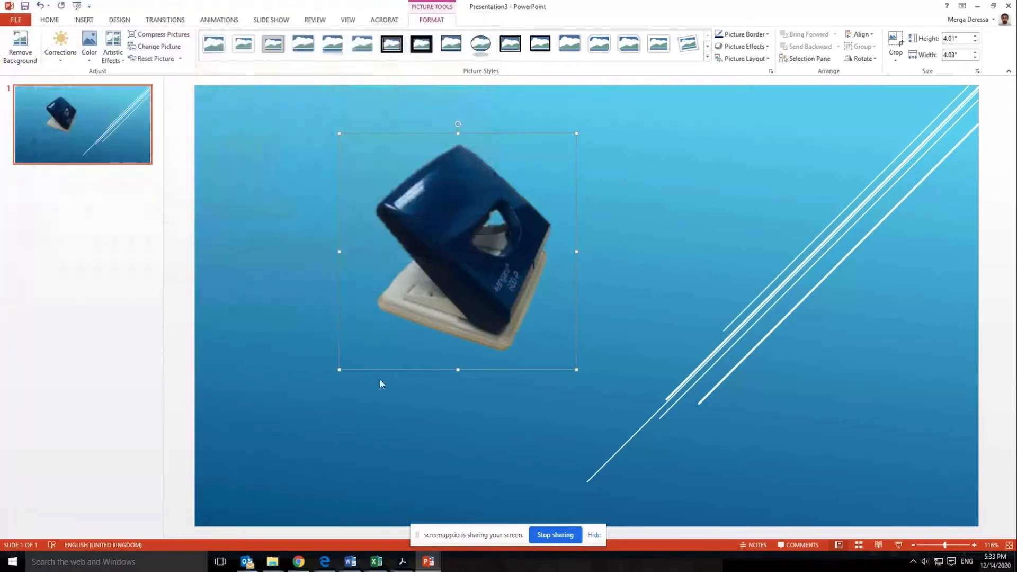
Replace the puncher on the slide with the saved Puncher.png from the Pictures folder and place it in the slide's upper left.
key("Delete")
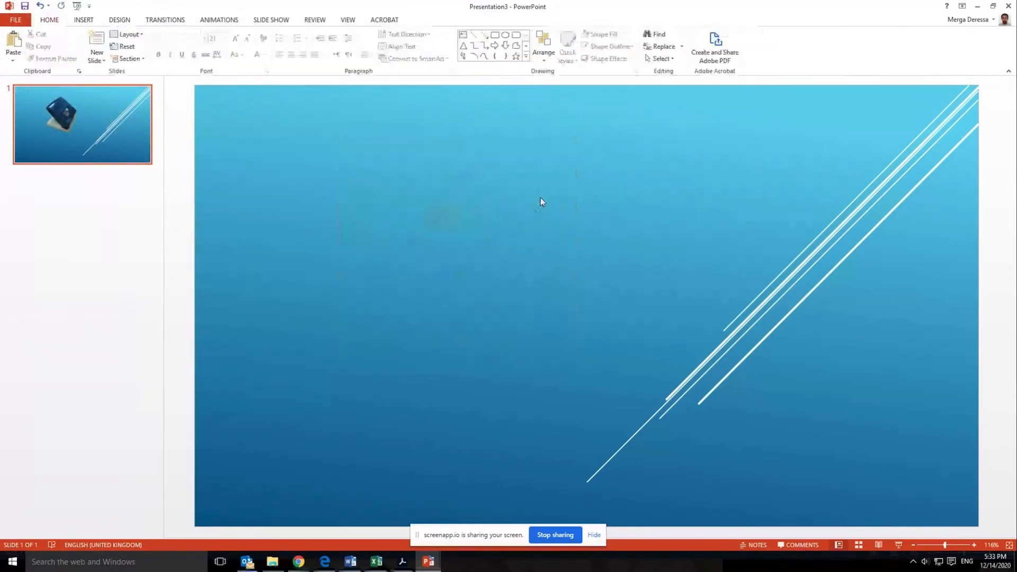
left_click(83, 20)
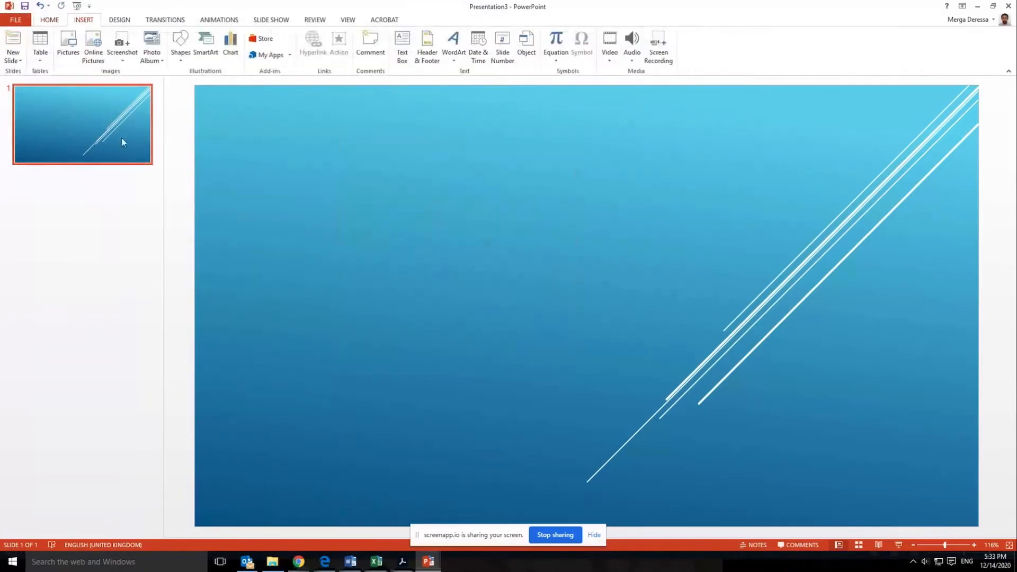
left_click(68, 43)
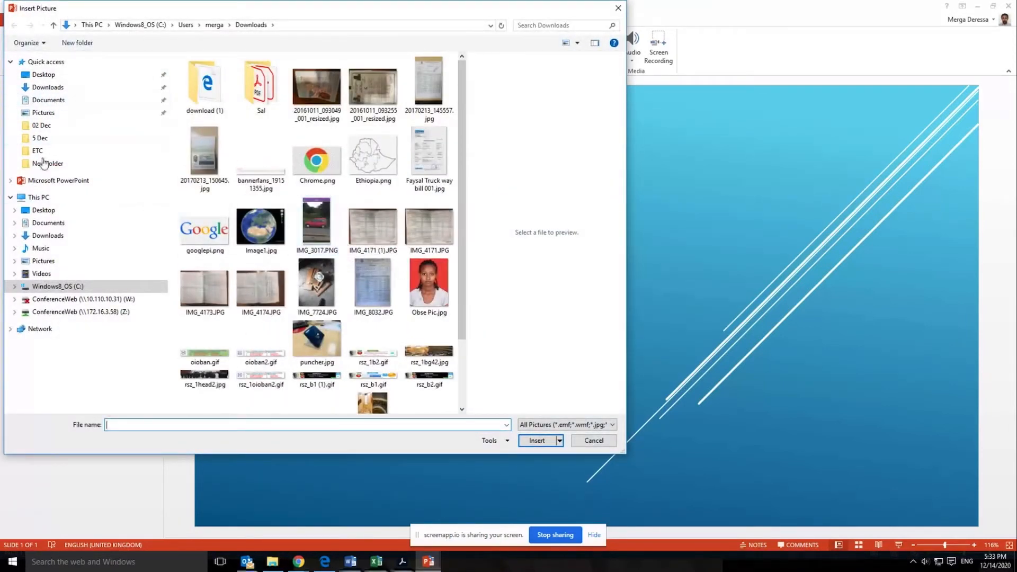
left_click(51, 115)
scroll(265, 296, "down", 5)
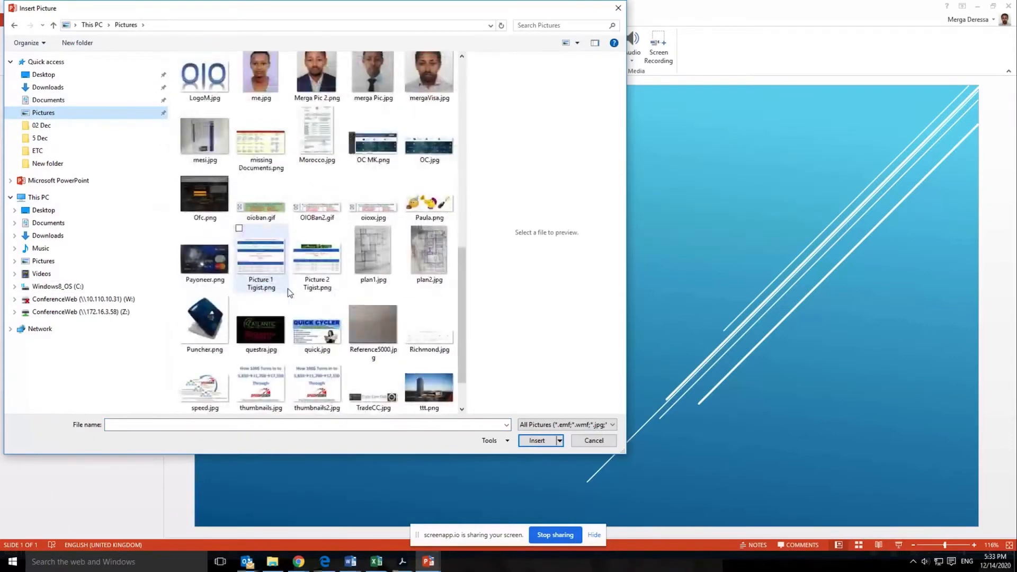
double_click(210, 312)
left_click_drag(631, 400, 566, 373)
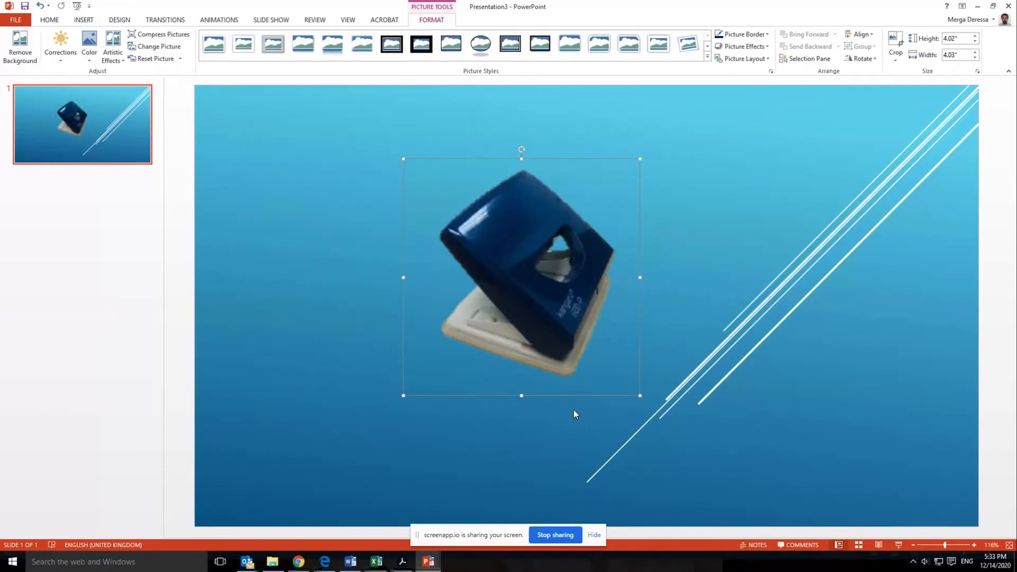
left_click_drag(555, 256, 410, 220)
Insert googlepi.png from the Downloads folder and move it slightly up on the slide.
left_click(81, 20)
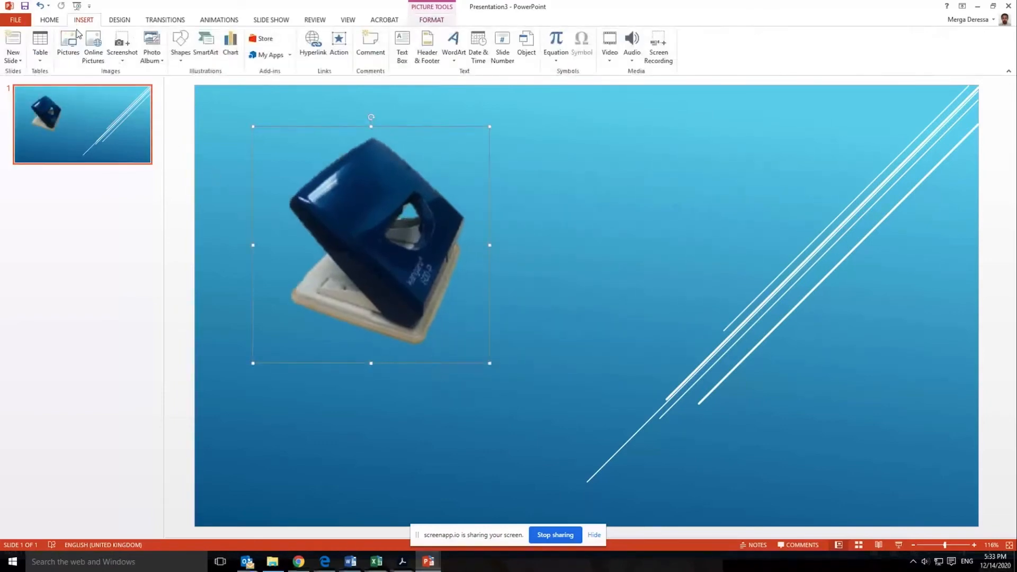
left_click(67, 53)
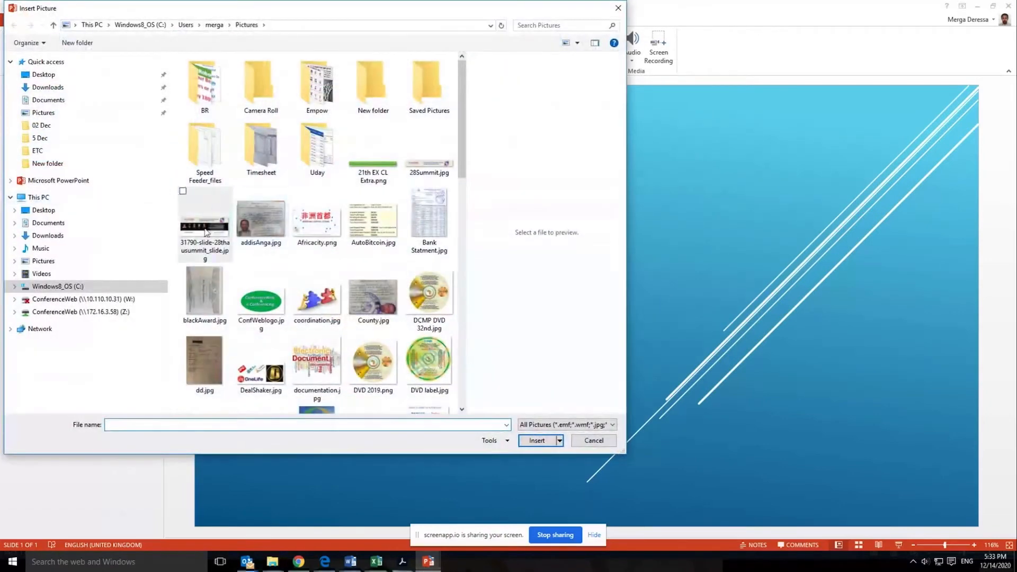
left_click(45, 88)
double_click(204, 229)
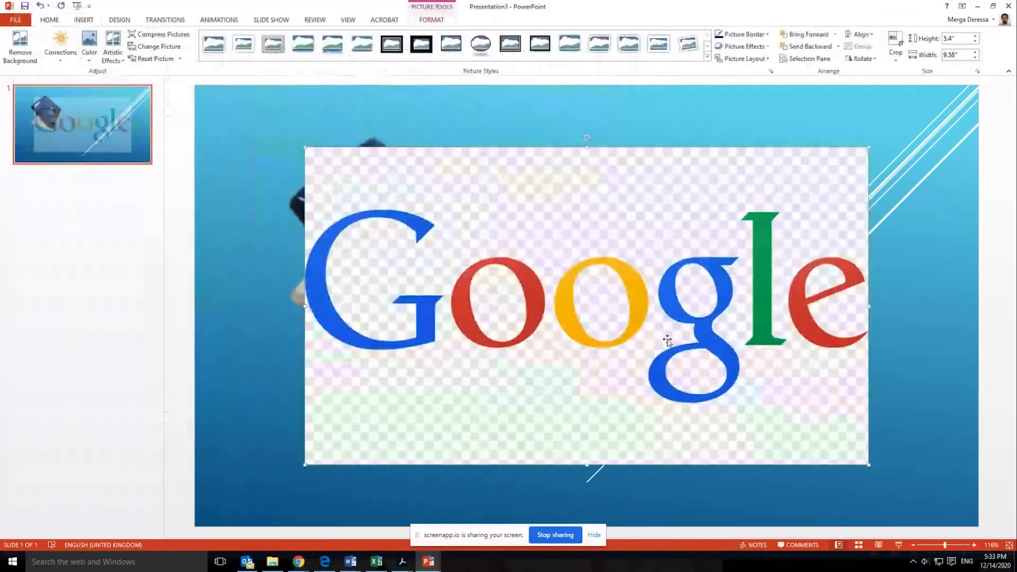
left_click_drag(626, 251, 662, 232)
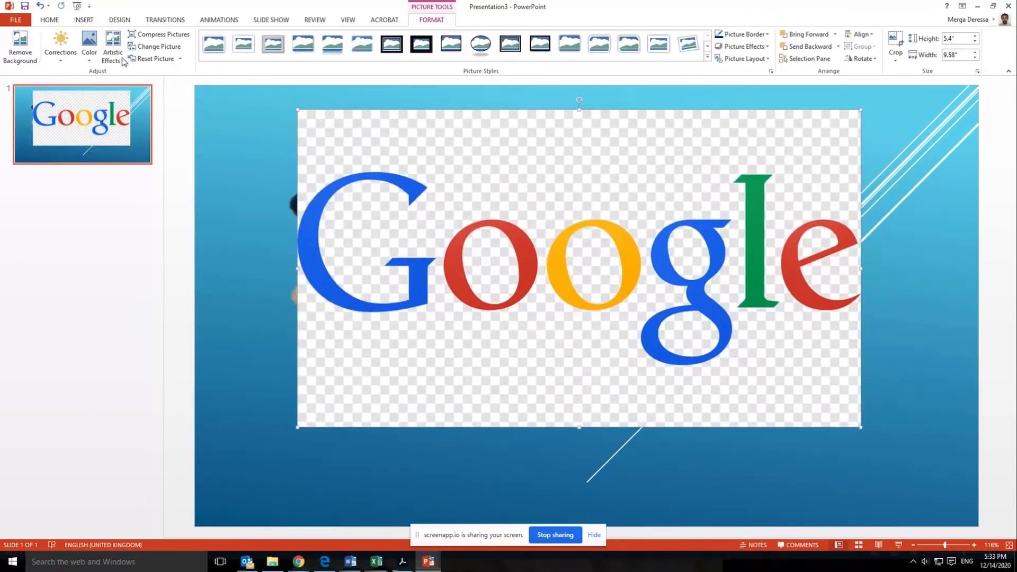
Start Remove Background on the Google logo picture and stretch the selection area across the picture's full width.
left_click(20, 55)
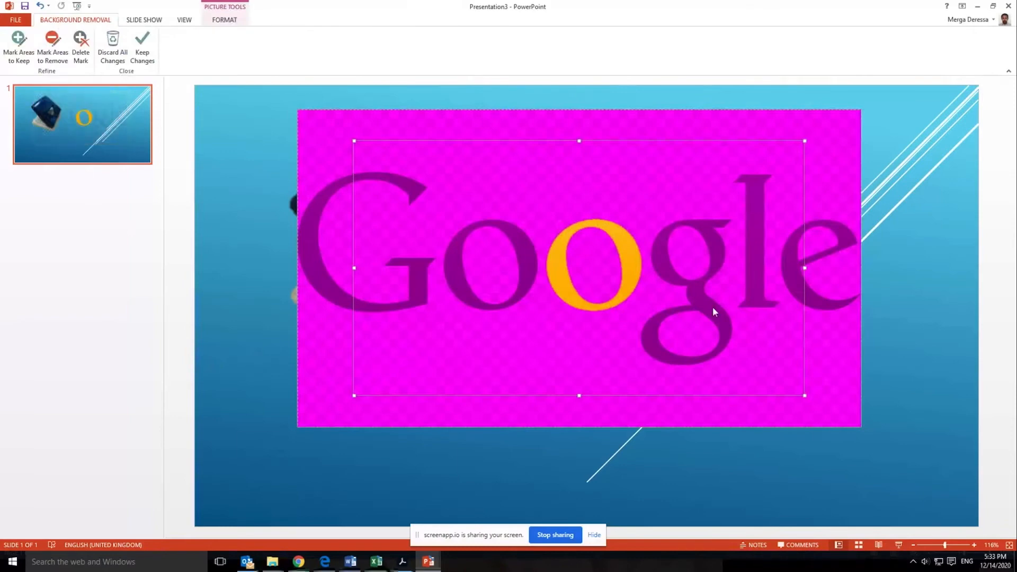
left_click_drag(805, 394, 861, 405)
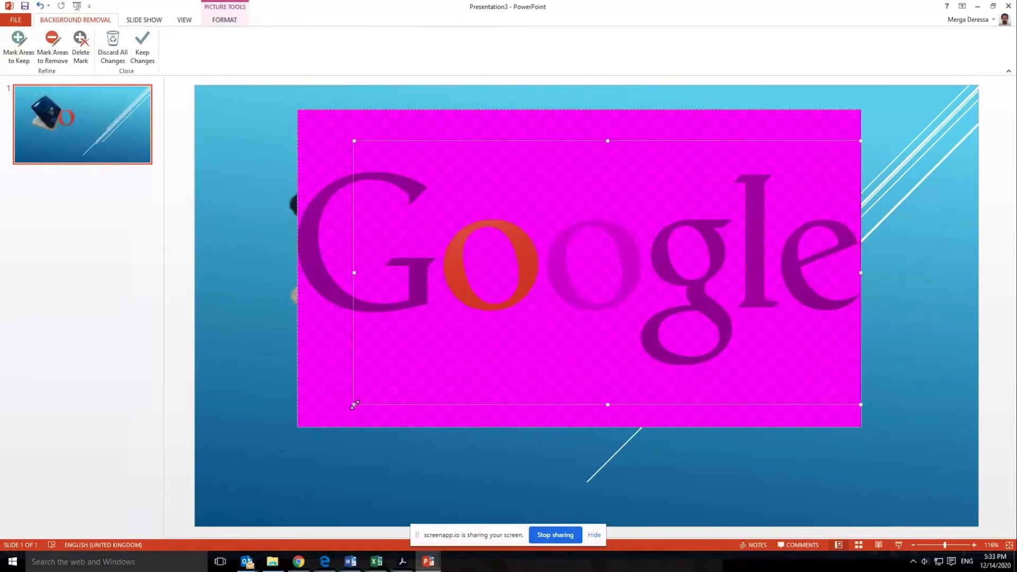
left_click_drag(353, 404, 296, 385)
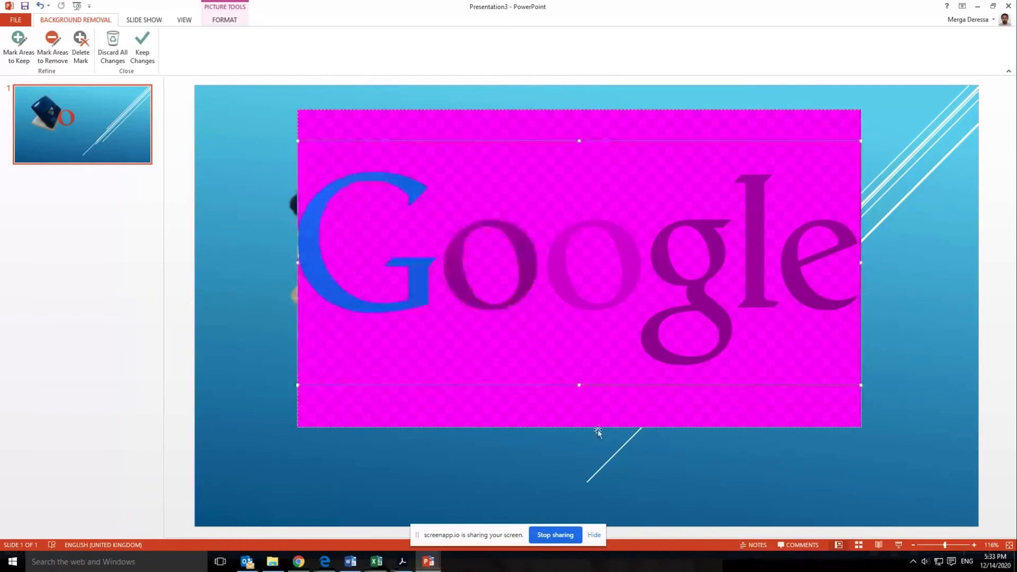
Mark both o's, the g, the l and the e of the Google logo as areas to keep.
left_click(19, 44)
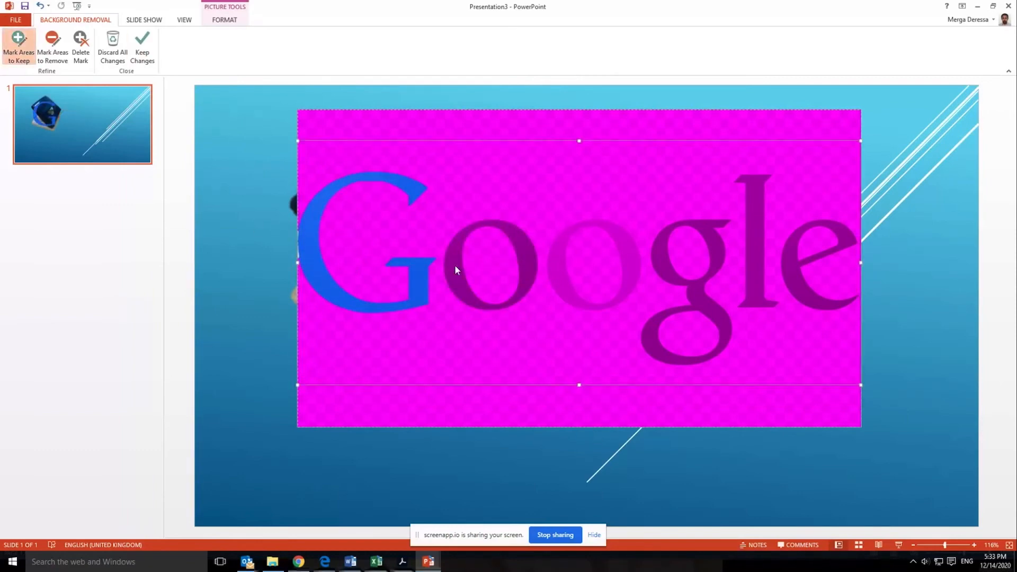
left_click(527, 255)
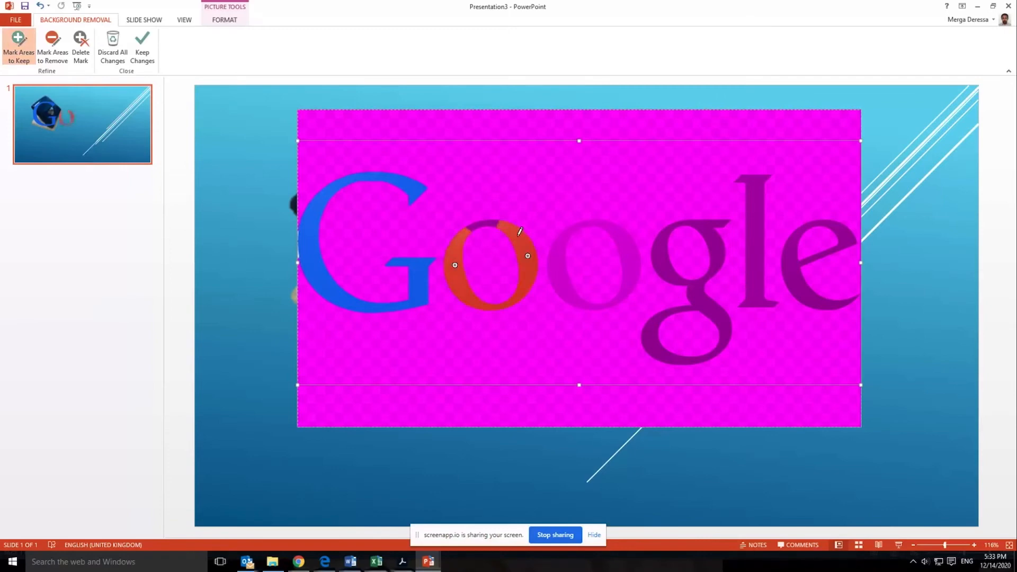
left_click(487, 220)
left_click(559, 268)
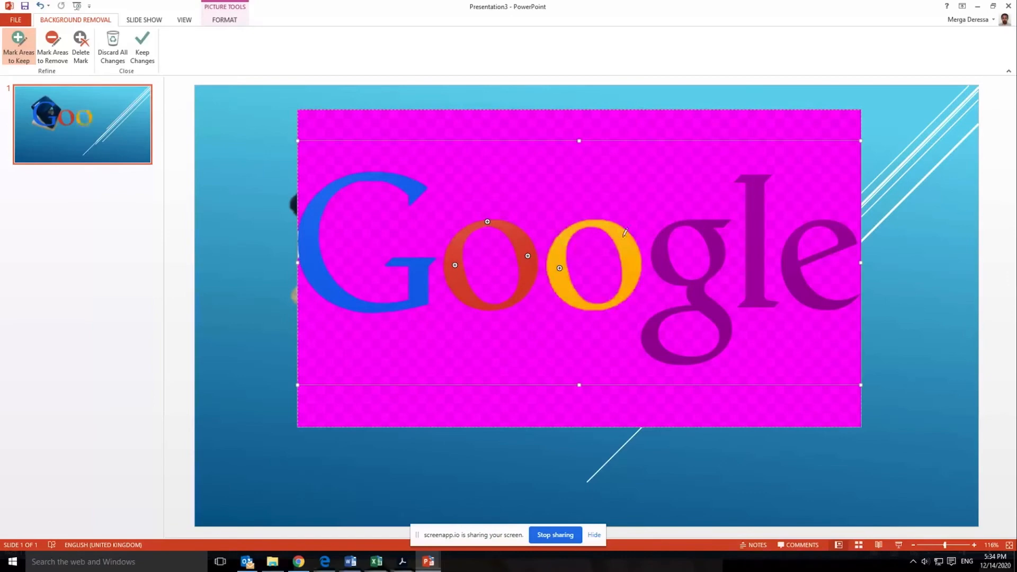
left_click(662, 261)
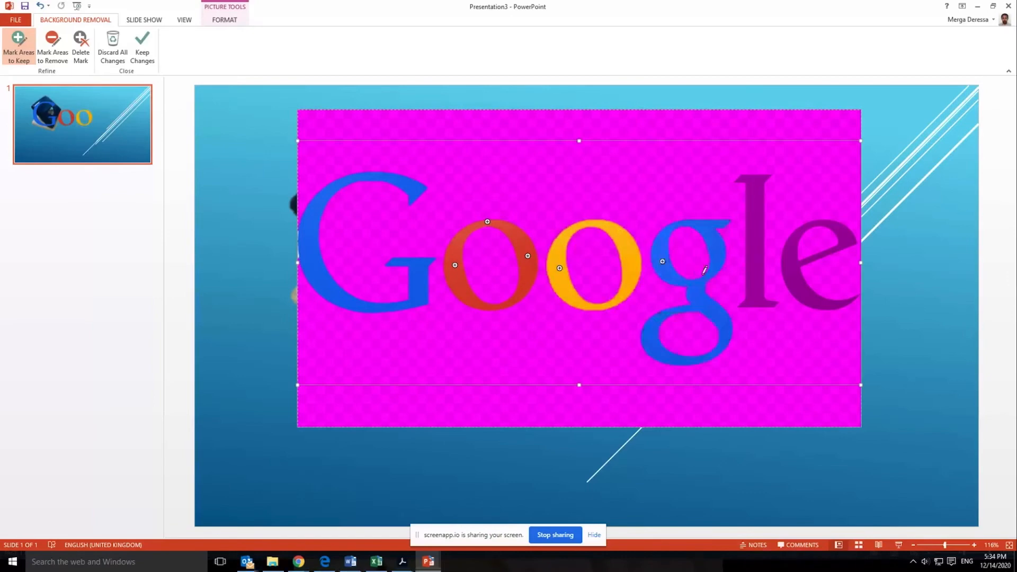
left_click(755, 262)
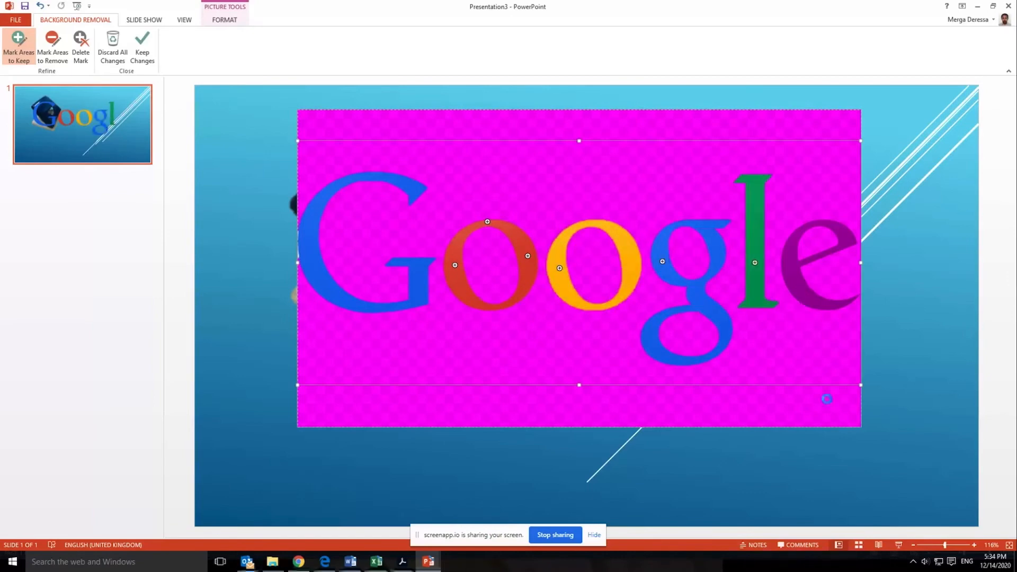
left_click(804, 284)
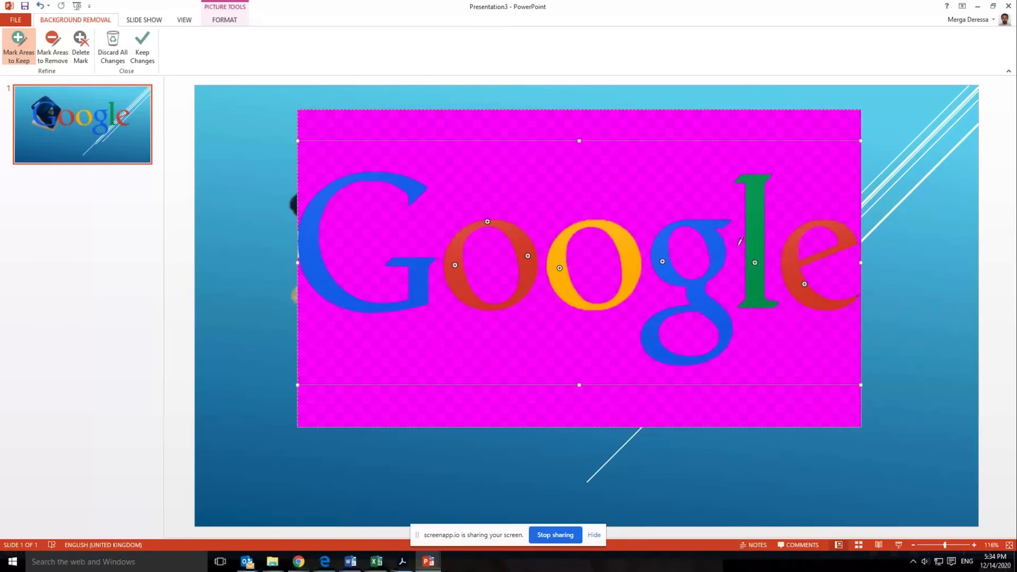
Crop the empty margins above and below the Google logo to a picture height of about 3.5".
left_click(221, 11)
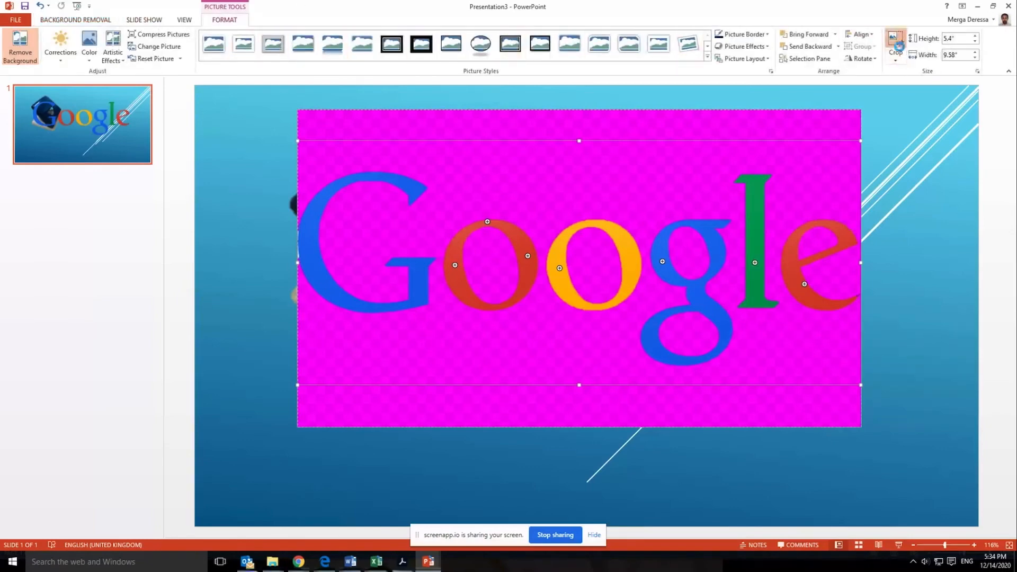
left_click(897, 45)
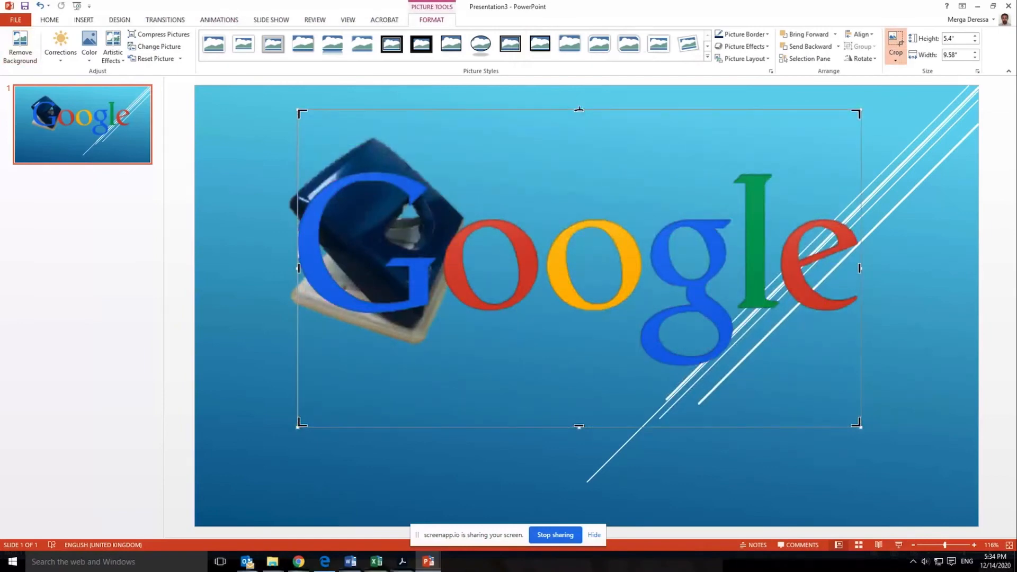
left_click_drag(579, 109, 577, 166)
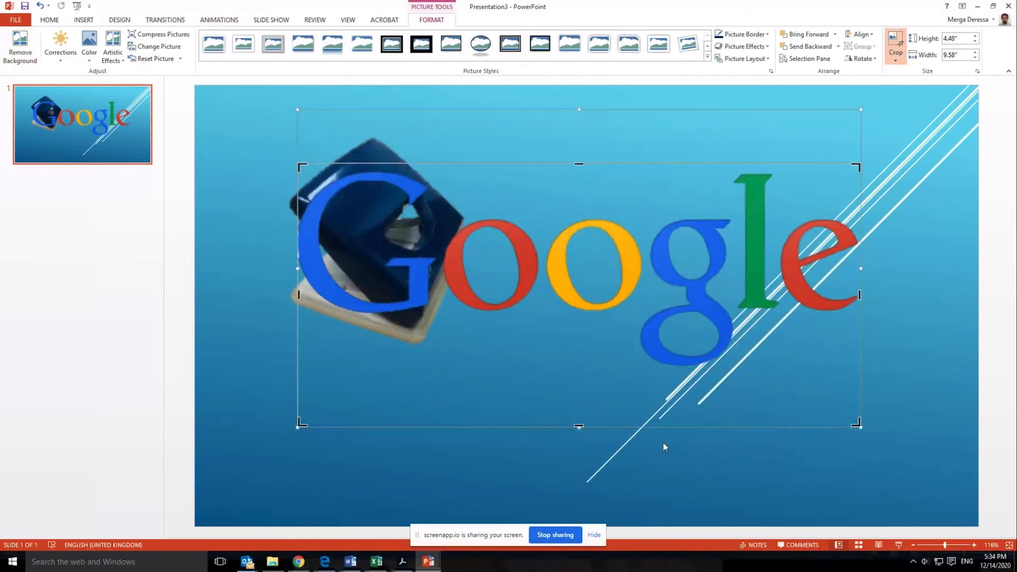
left_click_drag(579, 426, 579, 367)
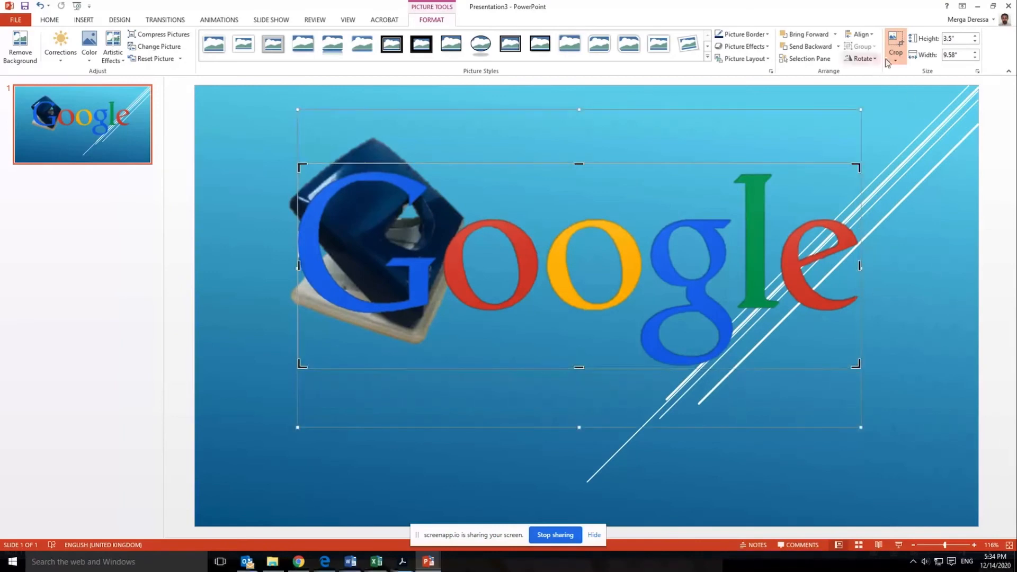
left_click(895, 45)
Reposition the cropped Google logo slightly right of the slide's centre, partly overlapping the puncher.
left_click_drag(683, 267, 749, 405)
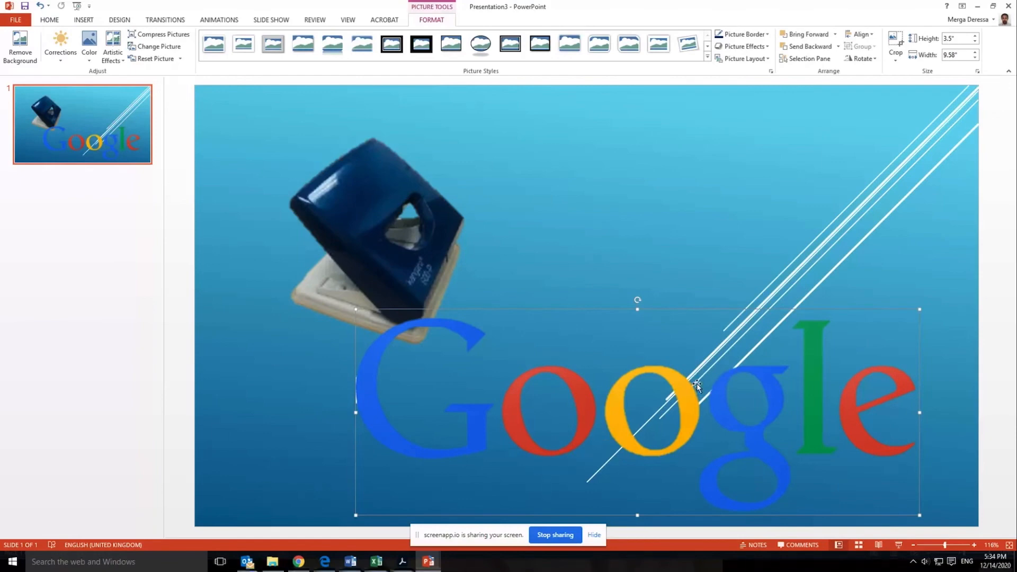
left_click_drag(697, 382, 711, 256)
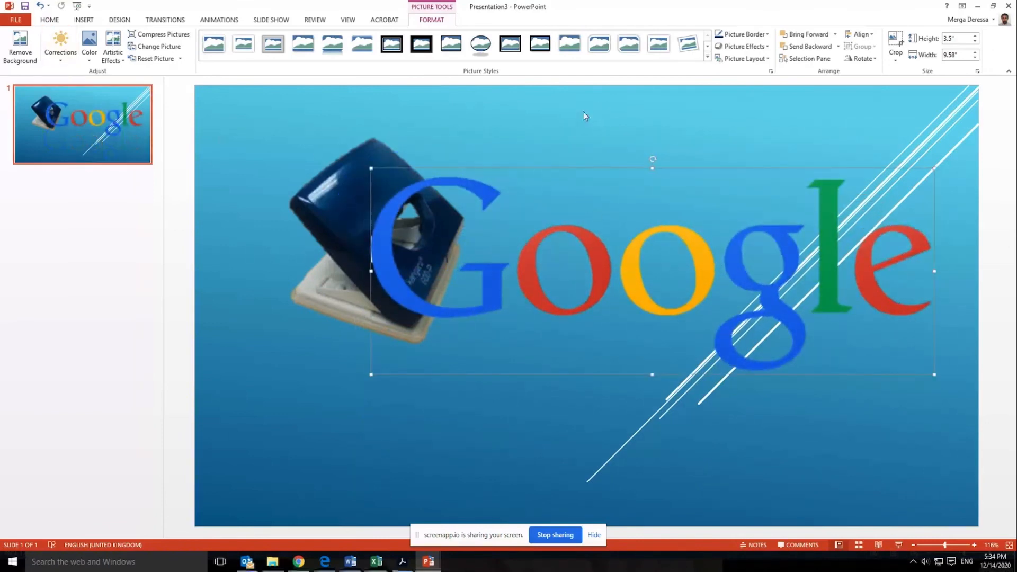
left_click_drag(746, 263, 717, 308)
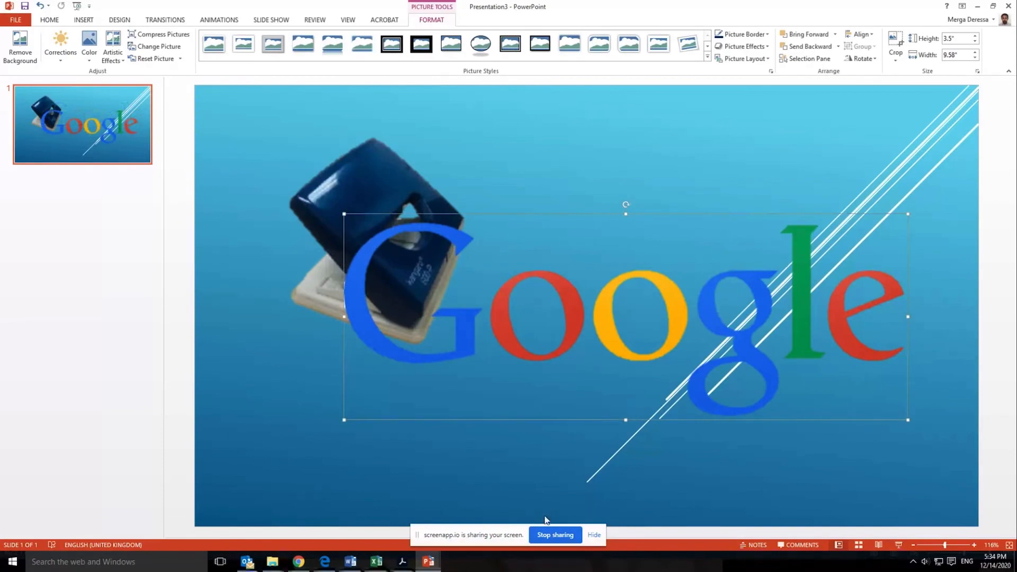